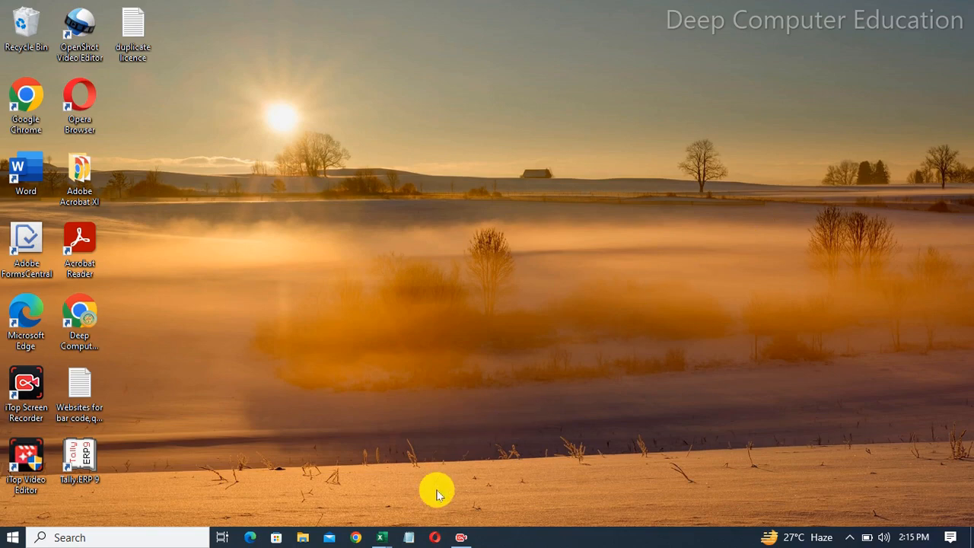
Switch to Excel and compare the monthly product tables in the region1 and region2 workbooks.
{"action": "mouse_move", "coordinate": [381, 535]}
{"action": "left_click", "coordinate": [332, 484]}
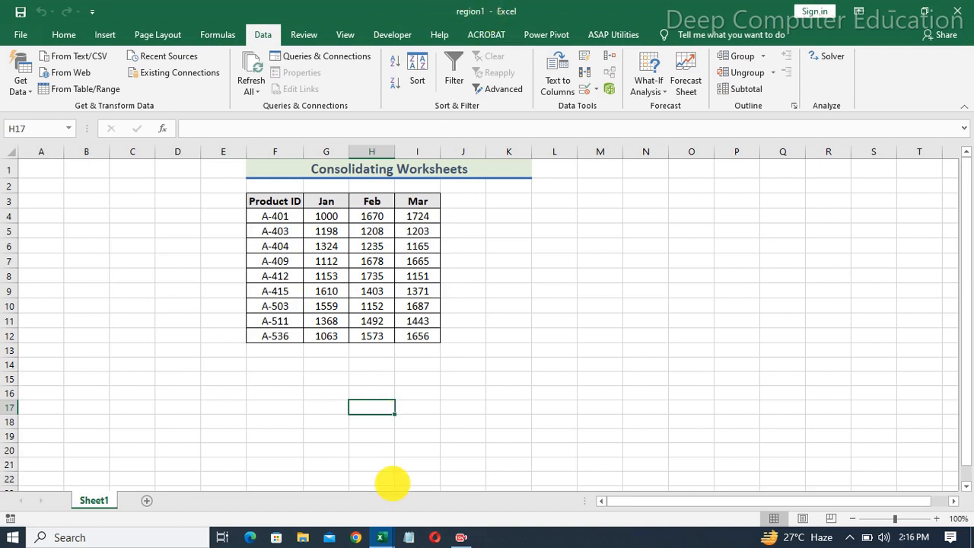
{"action": "mouse_move", "coordinate": [384, 534]}
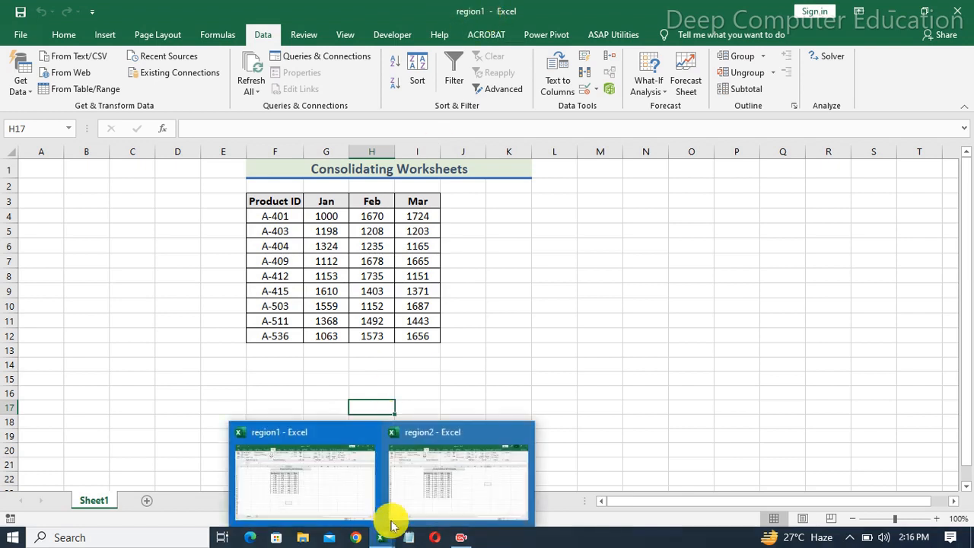
{"action": "mouse_move", "coordinate": [445, 483]}
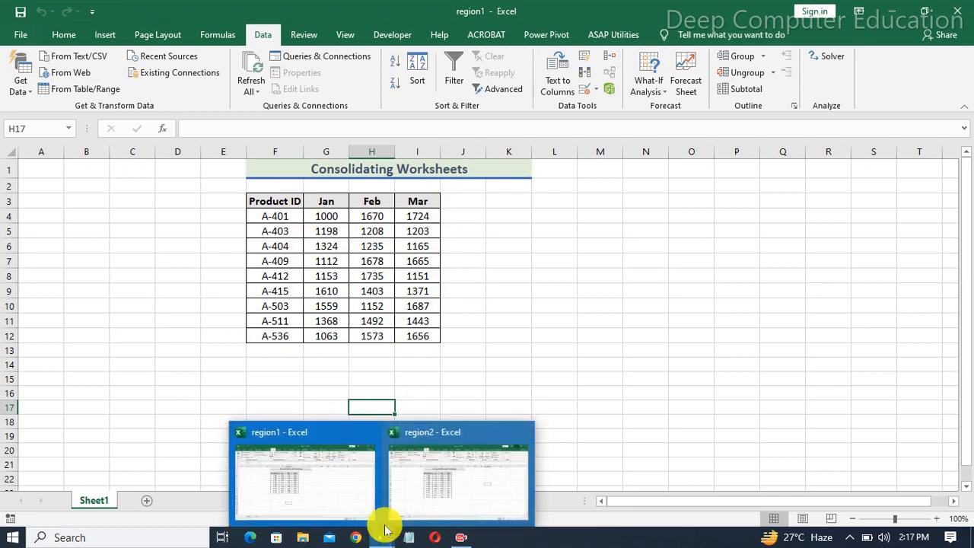
{"action": "left_click", "coordinate": [485, 456]}
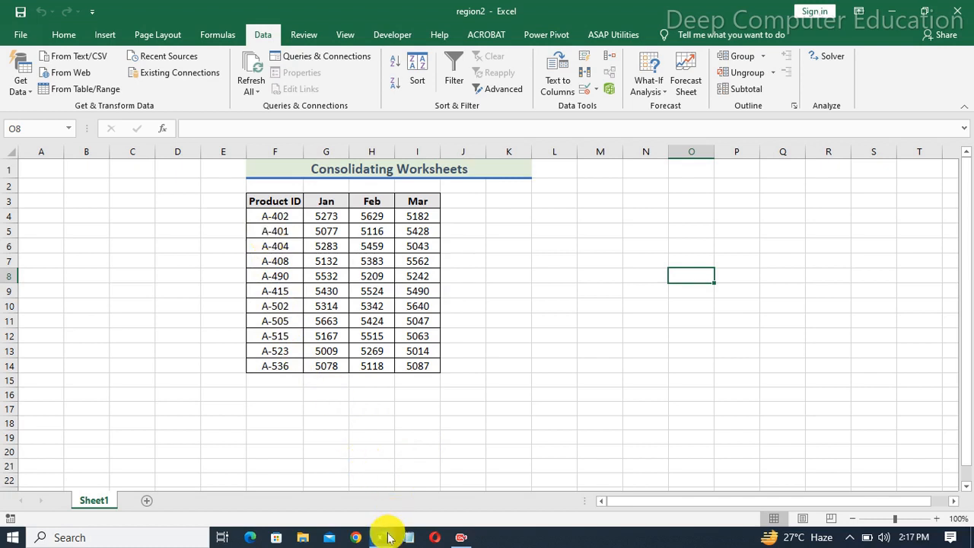
{"action": "mouse_move", "coordinate": [388, 537]}
{"action": "mouse_move", "coordinate": [325, 481]}
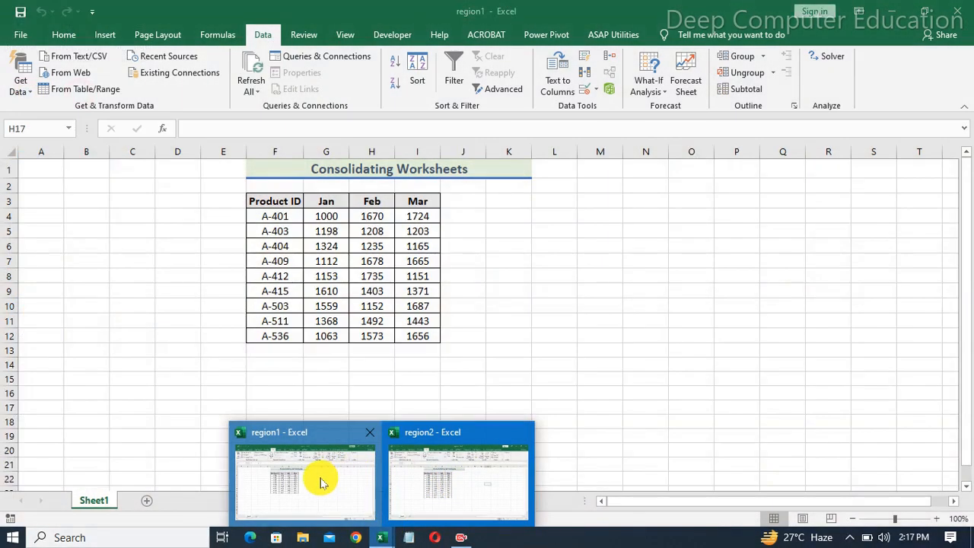
{"action": "mouse_move", "coordinate": [414, 477]}
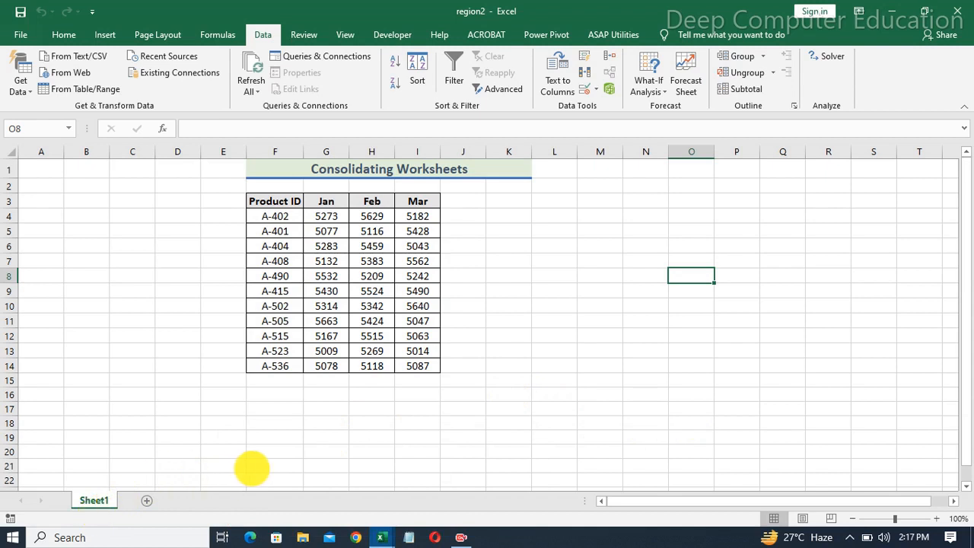
Add a new sheet to region2 and start a Consolidate at cell F1 using the Sum function.
{"action": "left_click", "coordinate": [148, 501]}
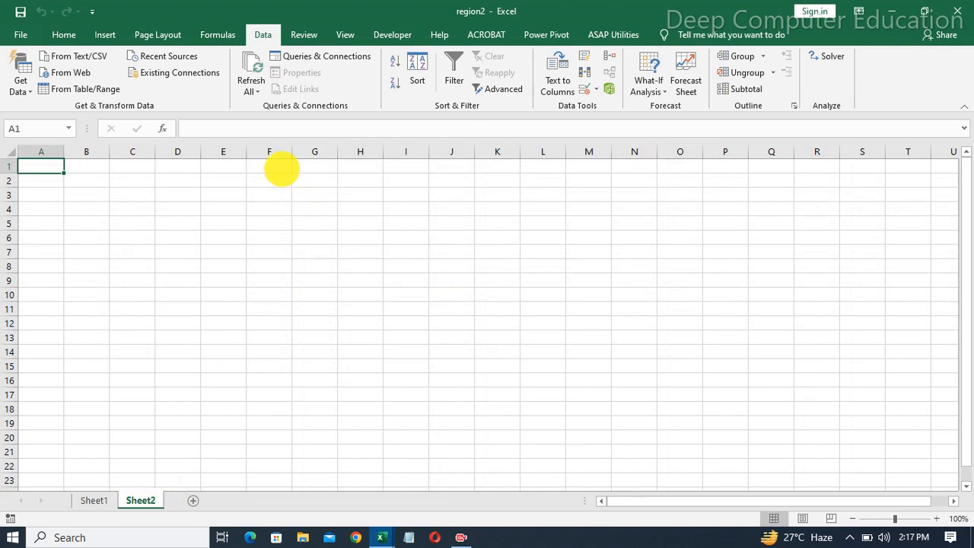
{"action": "left_click", "coordinate": [278, 167]}
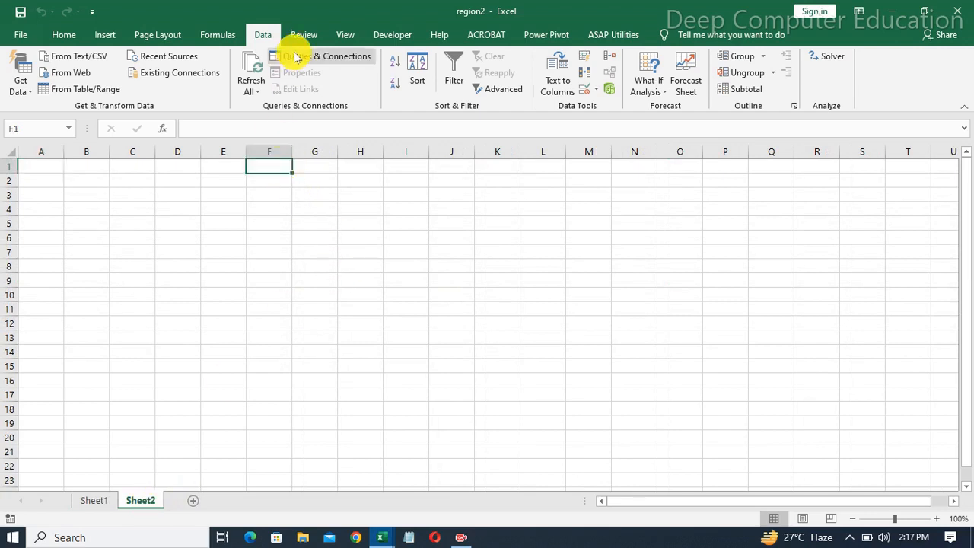
{"action": "left_click", "coordinate": [609, 59]}
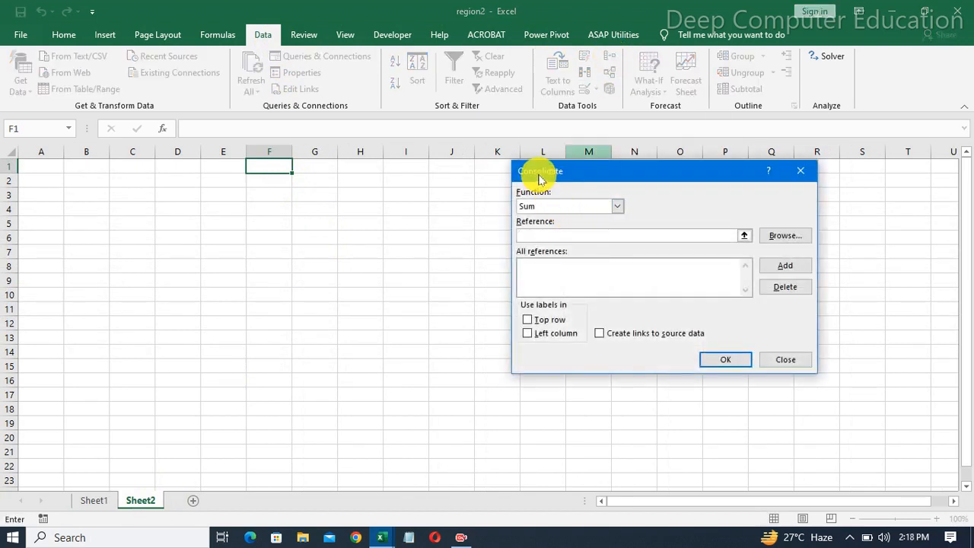
{"action": "left_click_drag", "start_coordinate": [561, 169], "coordinate": [418, 171]}
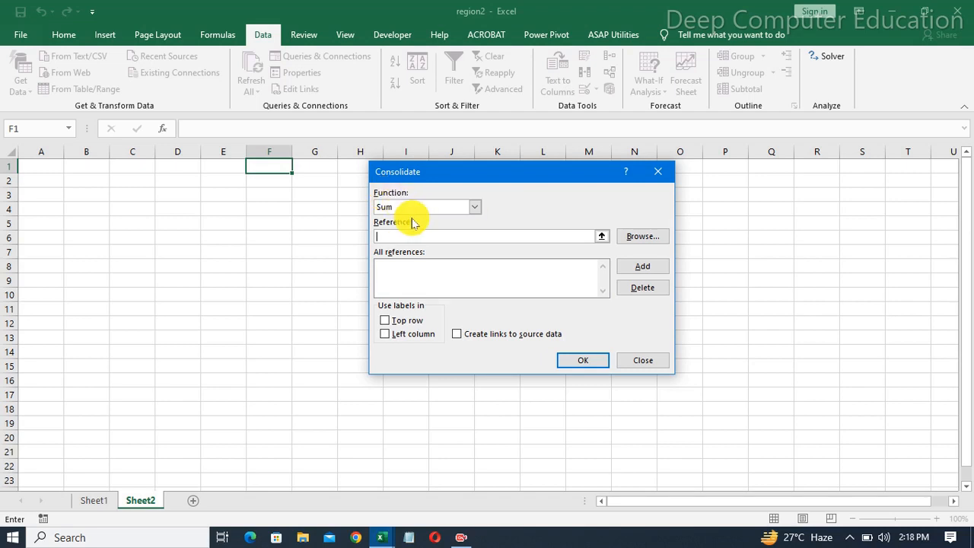
{"action": "left_click", "coordinate": [474, 207]}
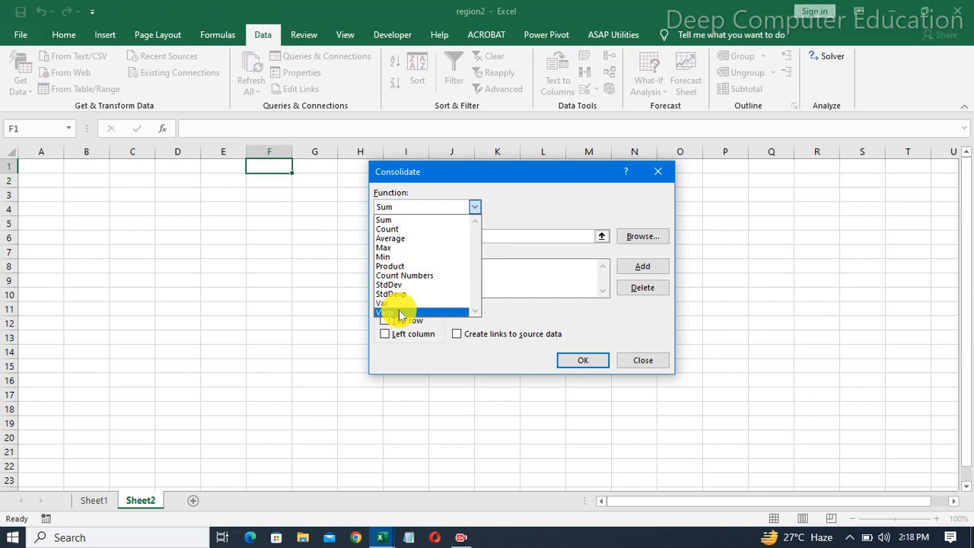
{"action": "left_click", "coordinate": [390, 221]}
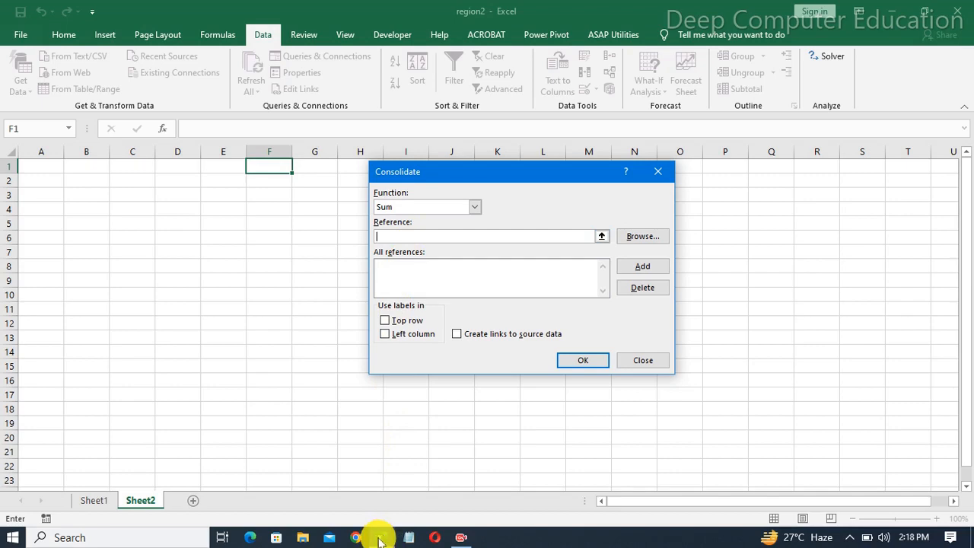
Add the range F3:I12 from Sheet1 of the region1 workbook to the consolidation references.
{"action": "mouse_move", "coordinate": [381, 539]}
{"action": "left_click", "coordinate": [322, 480]}
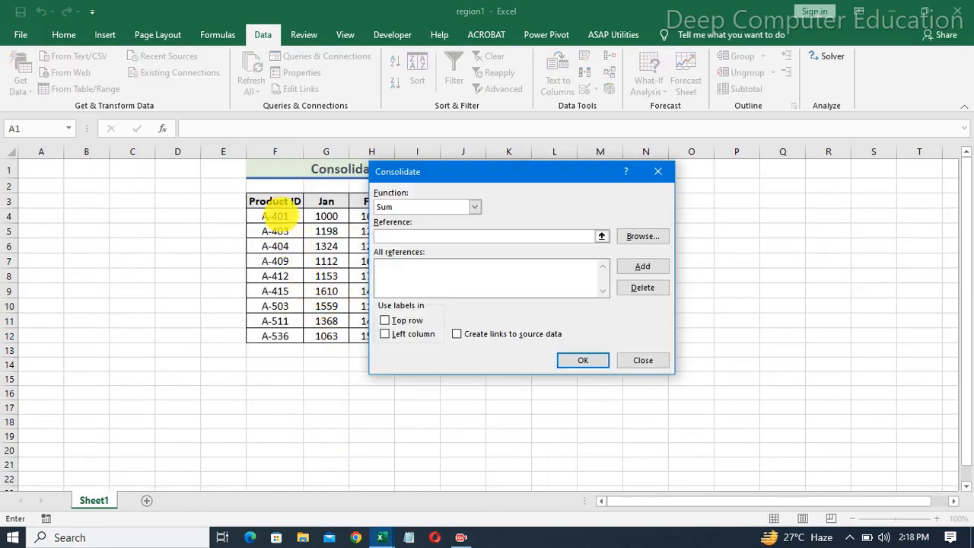
{"action": "left_click_drag", "start_coordinate": [275, 199], "coordinate": [424, 342]}
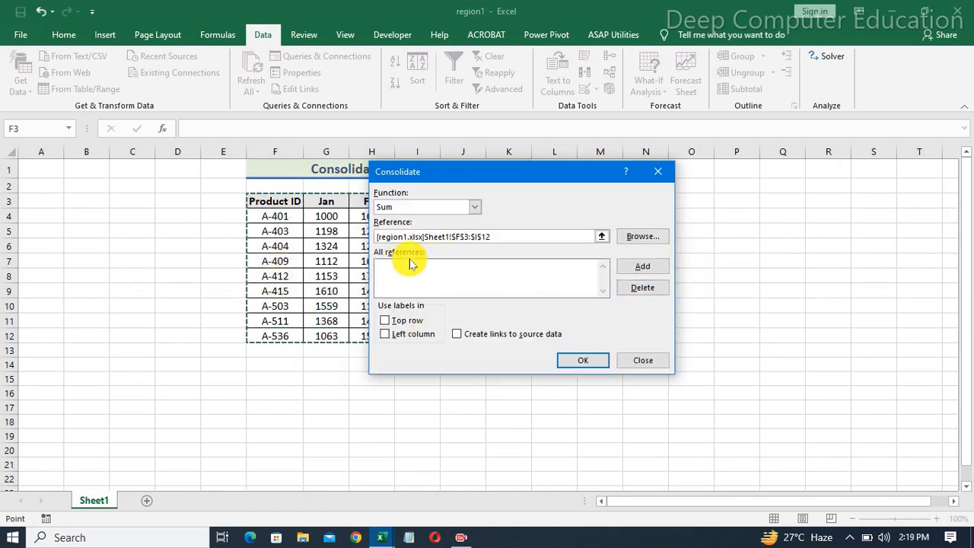
{"action": "left_click", "coordinate": [641, 266]}
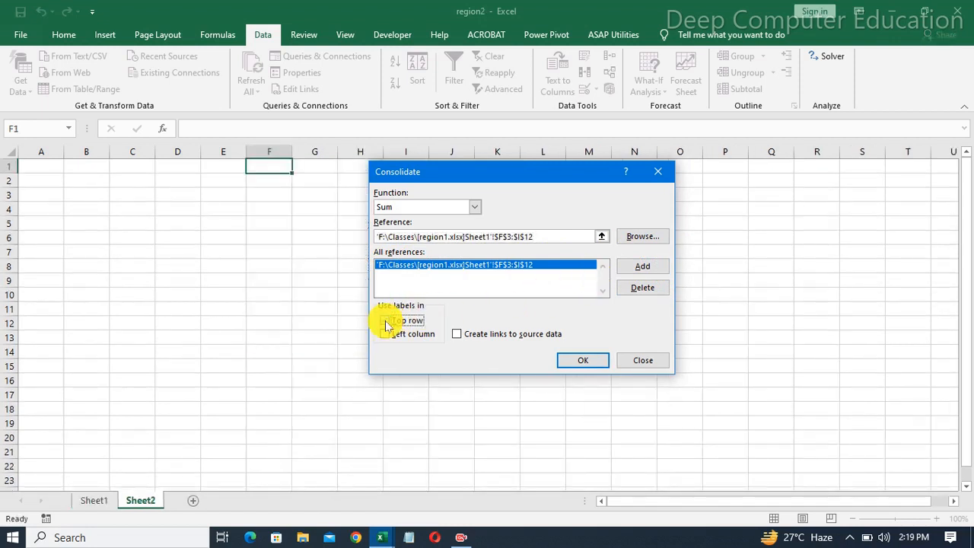
Use the top row and left column as labels, and enable links to the source data.
{"action": "left_click", "coordinate": [385, 324]}
{"action": "left_click", "coordinate": [385, 335]}
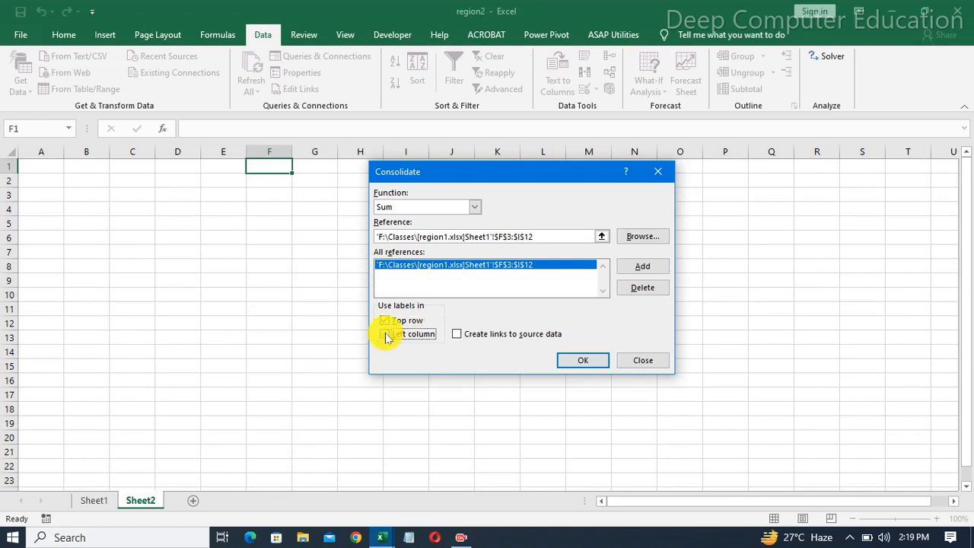
{"action": "left_click", "coordinate": [456, 335]}
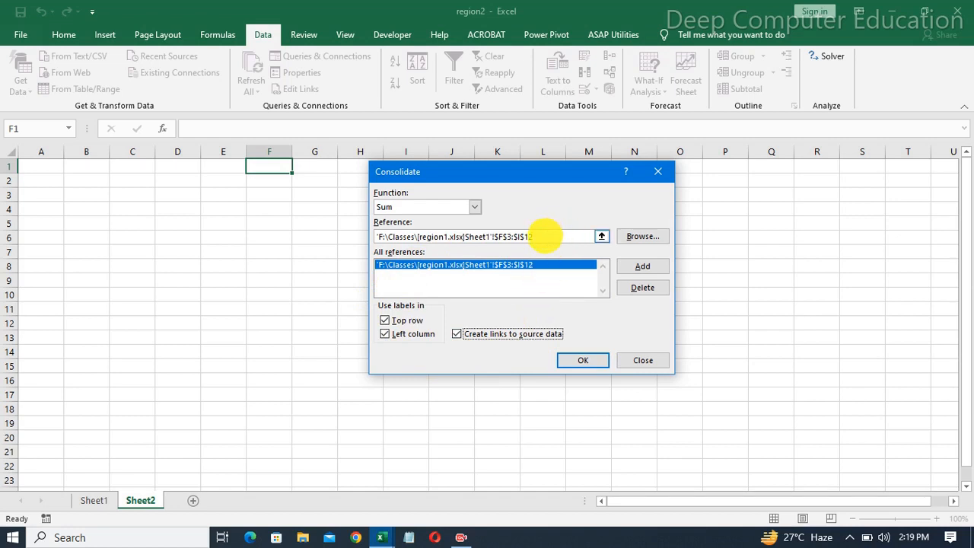
Clear the region1 range from the reference entry, keeping it among the added references.
{"action": "left_click", "coordinate": [545, 236]}
{"action": "key", "text": "BackSpace"}
{"action": "key", "text": "BackSpace"}
{"action": "key", "text": "BackSpace"}
{"action": "key", "text": "BackSpace"}
{"action": "key", "text": "BackSpace"}
{"action": "key", "text": "BackSpace"}
{"action": "key", "text": "BackSpace"}
{"action": "key", "text": "BackSpace"}
{"action": "key", "text": "BackSpace"}
{"action": "key", "text": "BackSpace"}
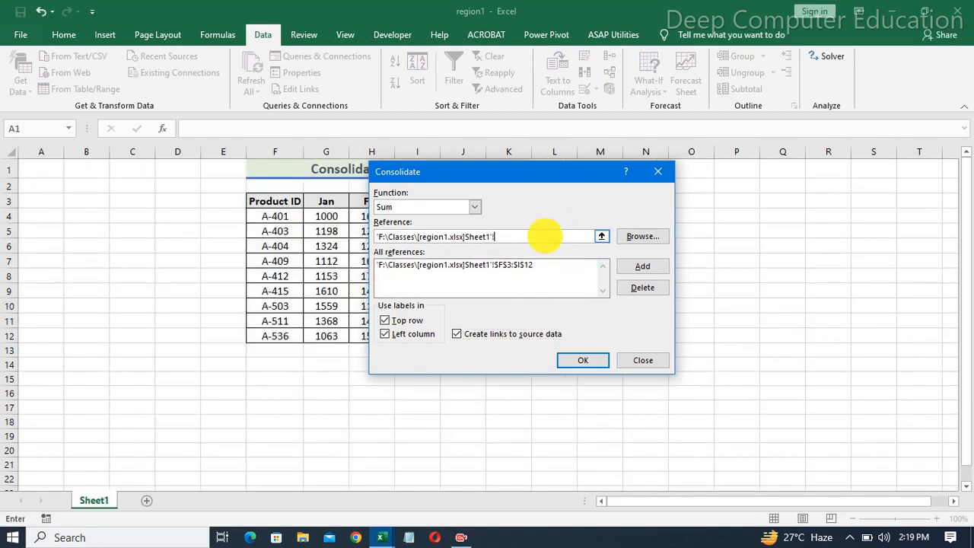
{"action": "key", "text": "BackSpace"}
{"action": "key", "text": "BackSpace"}
{"action": "key", "text": "BackSpace"}
{"action": "key", "text": "BackSpace"}
{"action": "key", "text": "BackSpace"}
{"action": "key", "text": "BackSpace"}
{"action": "key", "text": "BackSpace"}
{"action": "key", "text": "BackSpace"}
{"action": "key", "text": "BackSpace"}
{"action": "key", "text": "BackSpace"}
{"action": "key", "text": "BackSpace"}
{"action": "key", "text": "BackSpace"}
{"action": "key", "text": "BackSpace"}
{"action": "key", "text": "BackSpace"}
{"action": "key", "text": "BackSpace"}
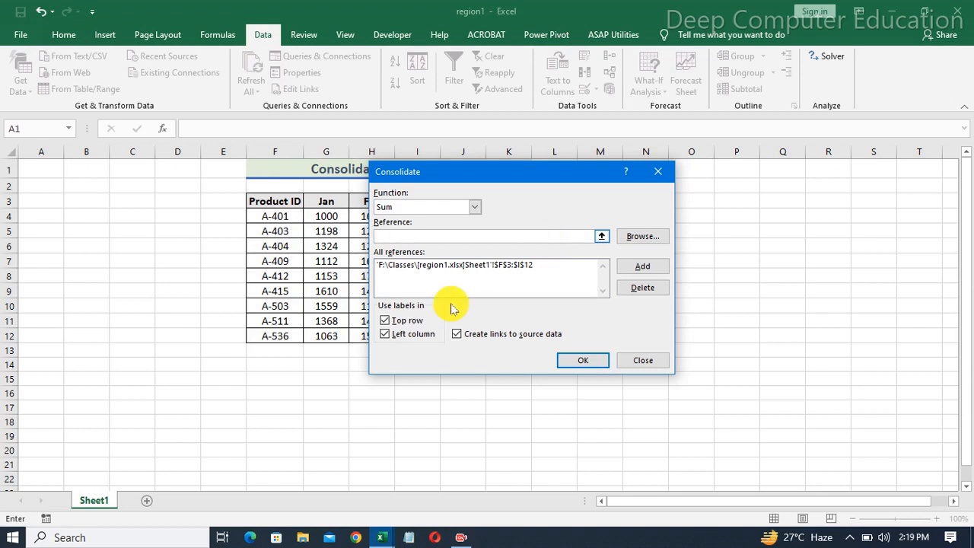
Add the range F3:I14 from Sheet1 of the region2 workbook to the consolidation references.
{"action": "mouse_move", "coordinate": [381, 538]}
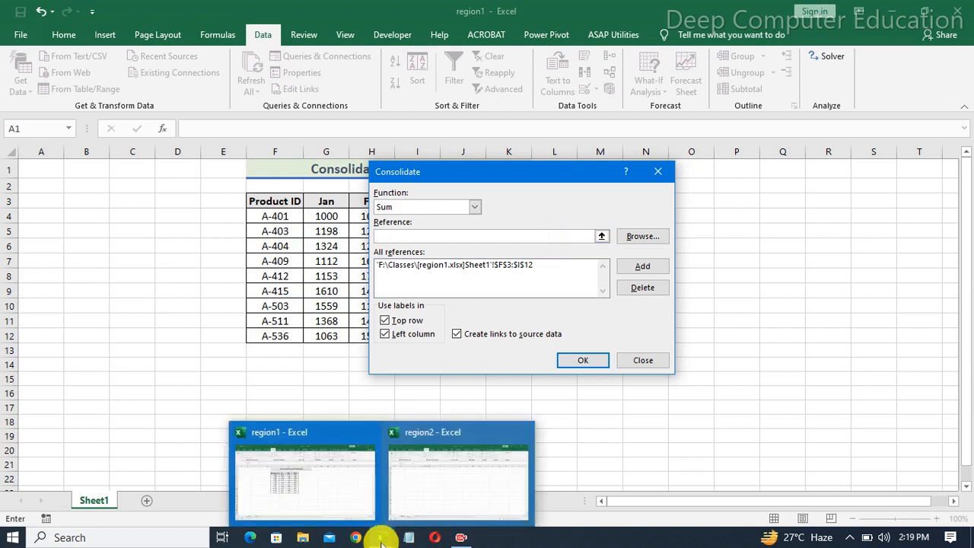
{"action": "left_click", "coordinate": [446, 476]}
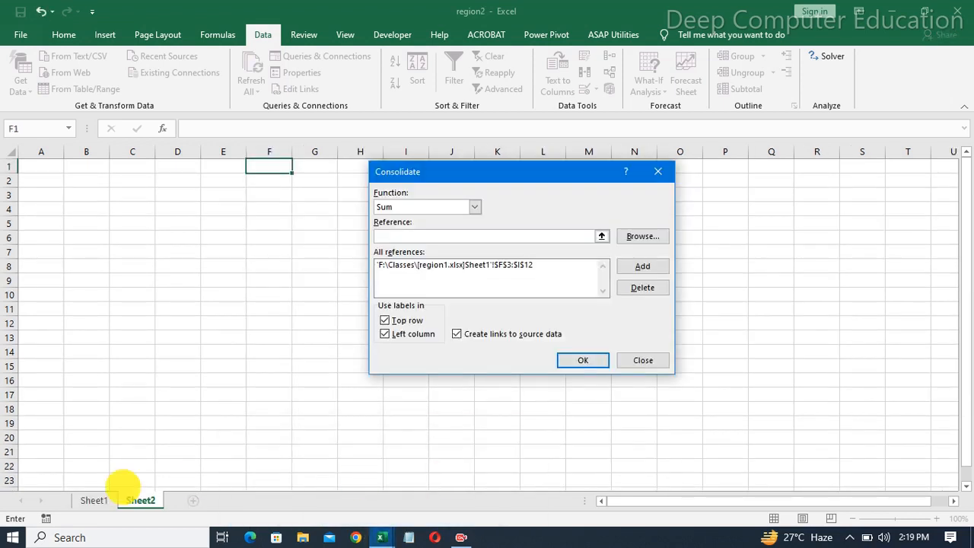
{"action": "left_click", "coordinate": [85, 499]}
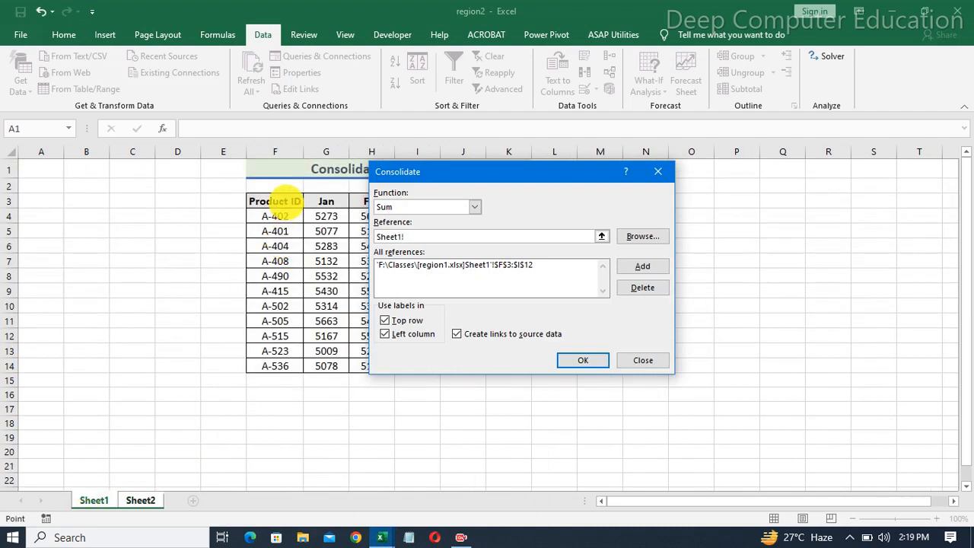
{"action": "left_click", "coordinate": [280, 203]}
{"action": "left_click_drag", "start_coordinate": [422, 174], "coordinate": [513, 178]}
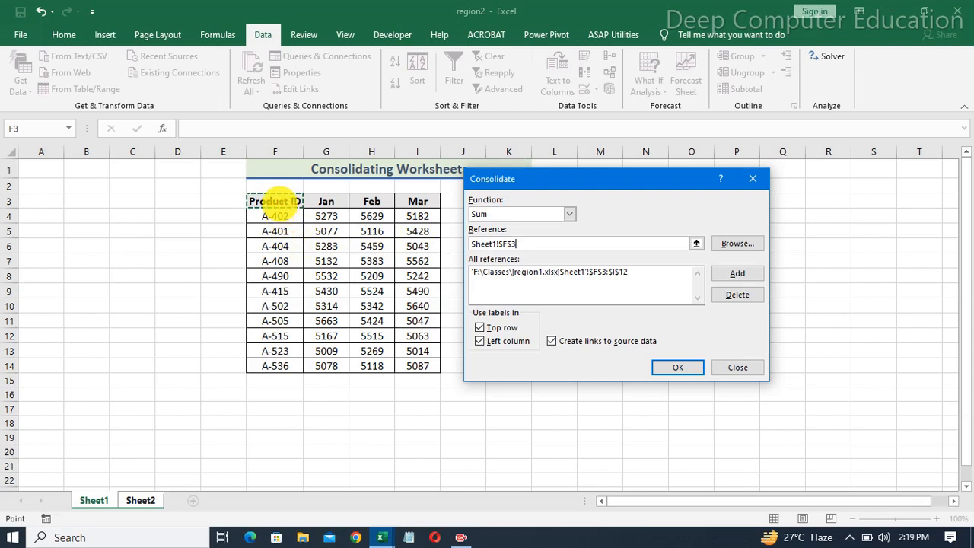
{"action": "left_click_drag", "start_coordinate": [276, 201], "coordinate": [417, 369]}
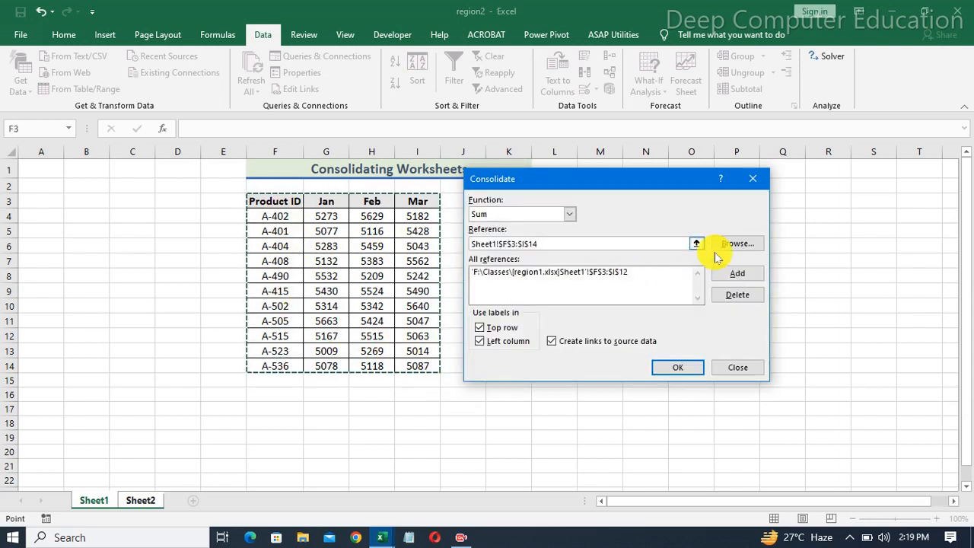
{"action": "left_click", "coordinate": [731, 273]}
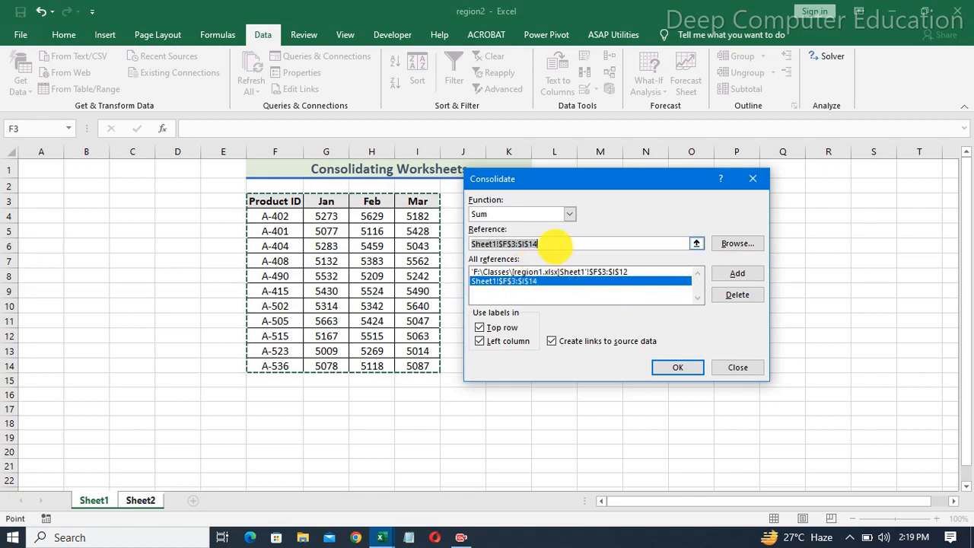
Empty the reference entry, return to Sheet2 and run the consolidation at F1.
{"action": "left_click", "coordinate": [555, 244]}
{"action": "left_click", "coordinate": [472, 247]}
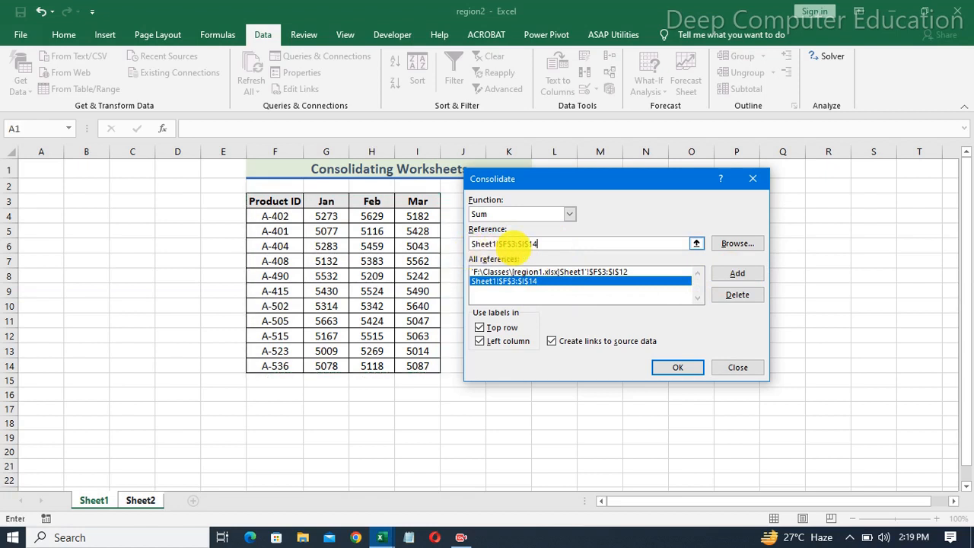
{"action": "left_click", "coordinate": [537, 247]}
{"action": "key", "text": "BackSpace"}
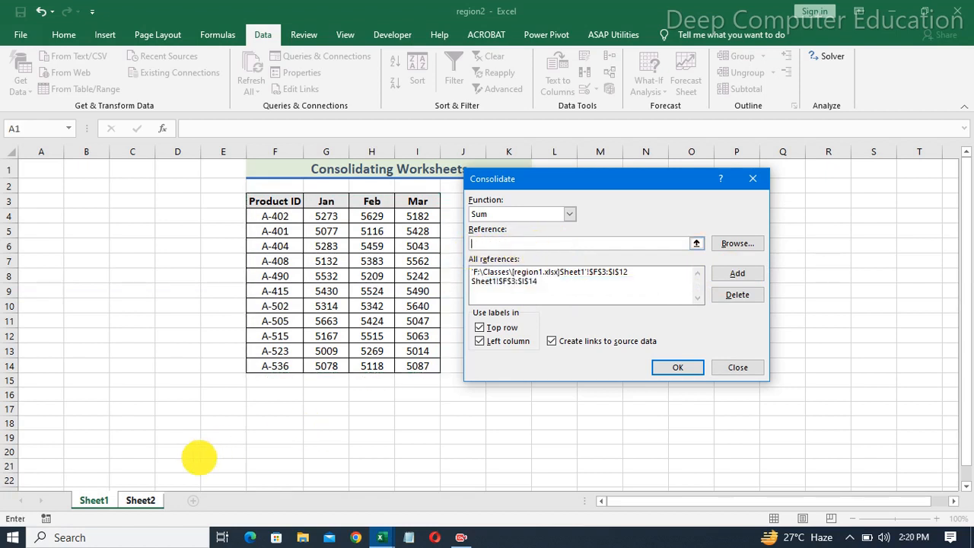
{"action": "left_click", "coordinate": [141, 500]}
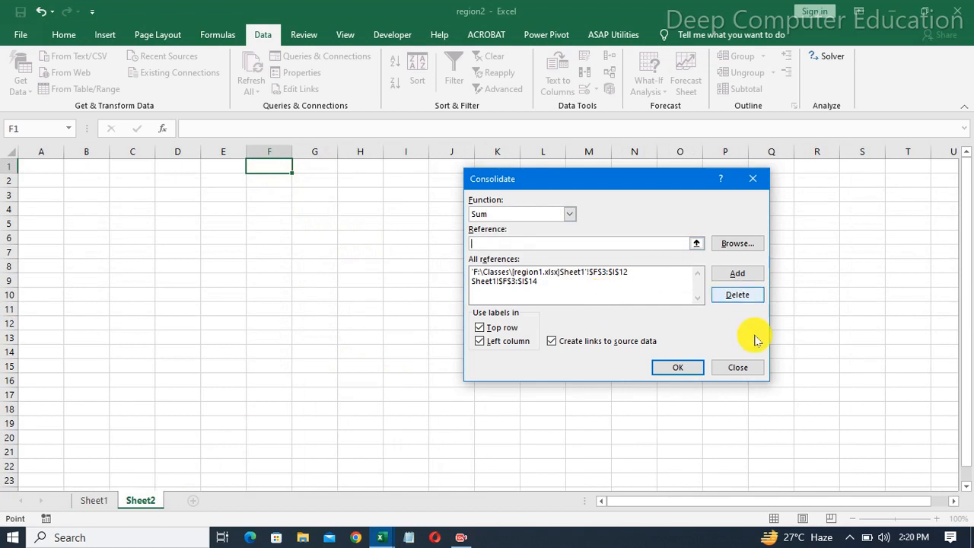
{"action": "left_click", "coordinate": [659, 369]}
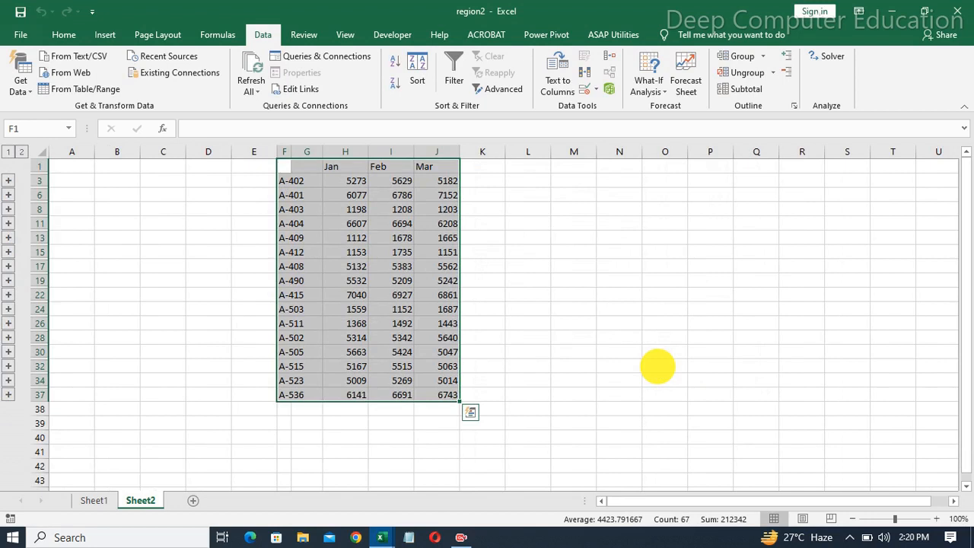
Auto-fit column F to the product IDs and expand the whole outline to level 2 to show each region's rows.
{"action": "left_click", "coordinate": [637, 277]}
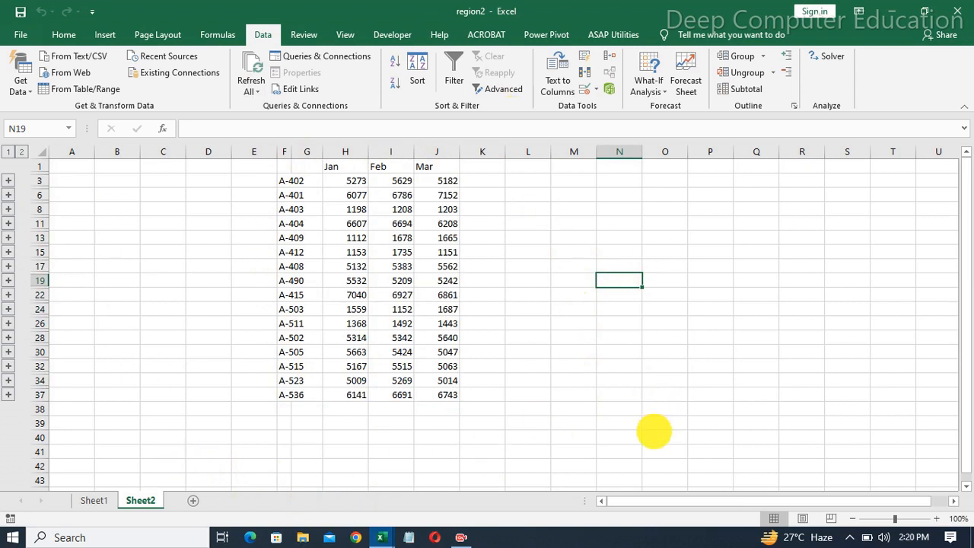
{"action": "double_click", "coordinate": [291, 152]}
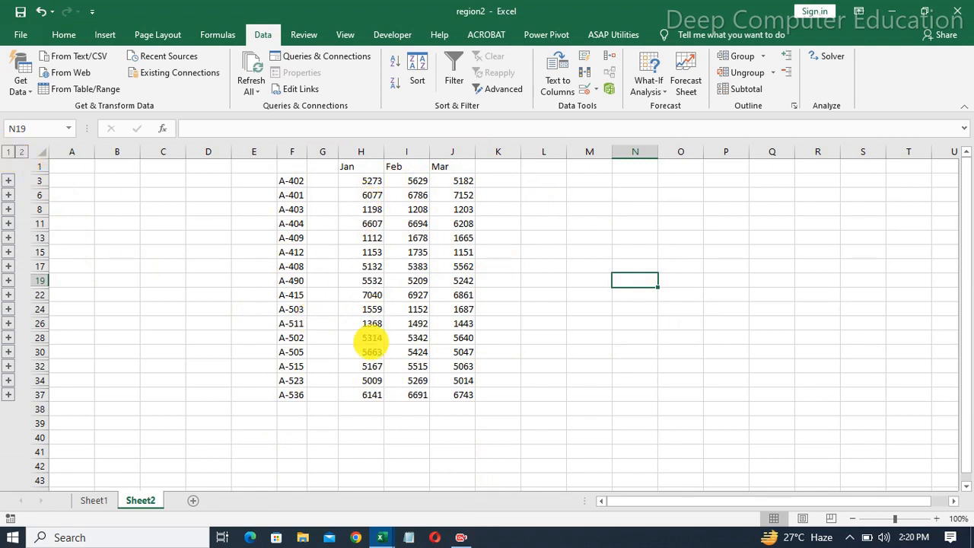
{"action": "left_click", "coordinate": [22, 155]}
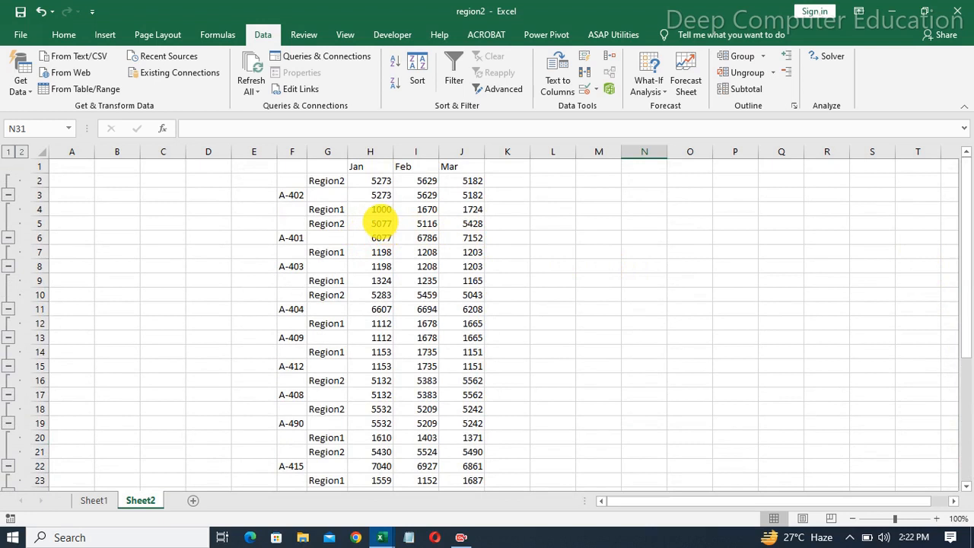
Apply a thick bottom border to H5:J5 on Sheet2, beneath the Region2 figures for product A-401.
{"action": "left_click_drag", "start_coordinate": [381, 222], "coordinate": [468, 223]}
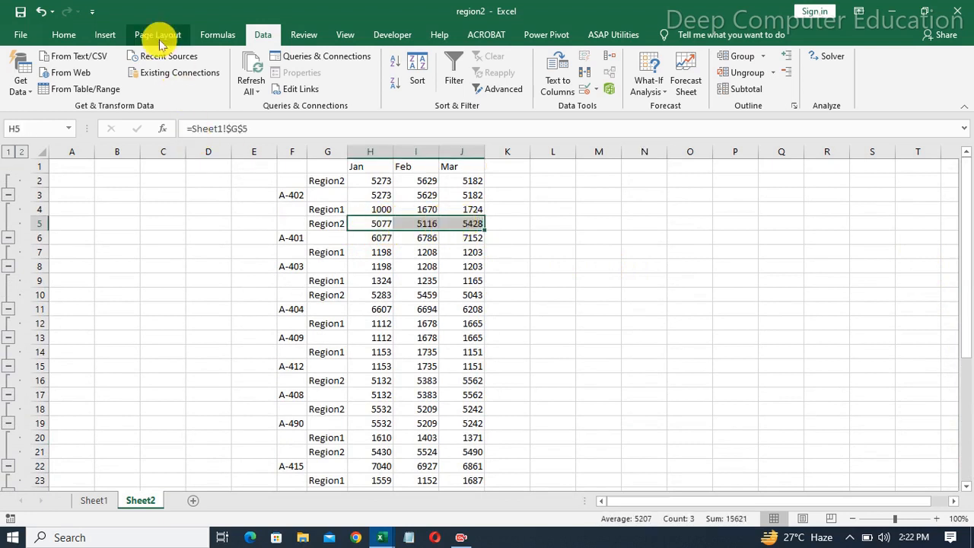
{"action": "left_click", "coordinate": [67, 34]}
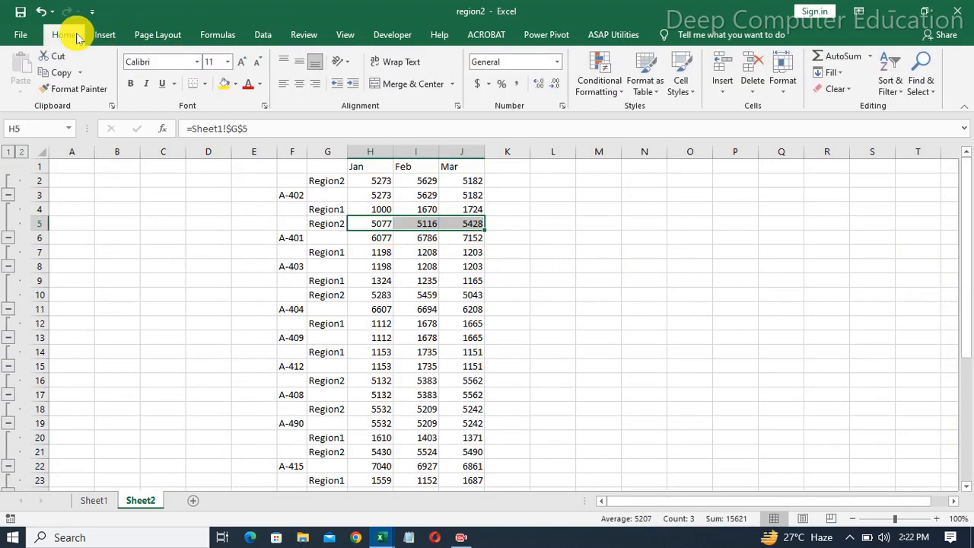
{"action": "left_click", "coordinate": [205, 83]}
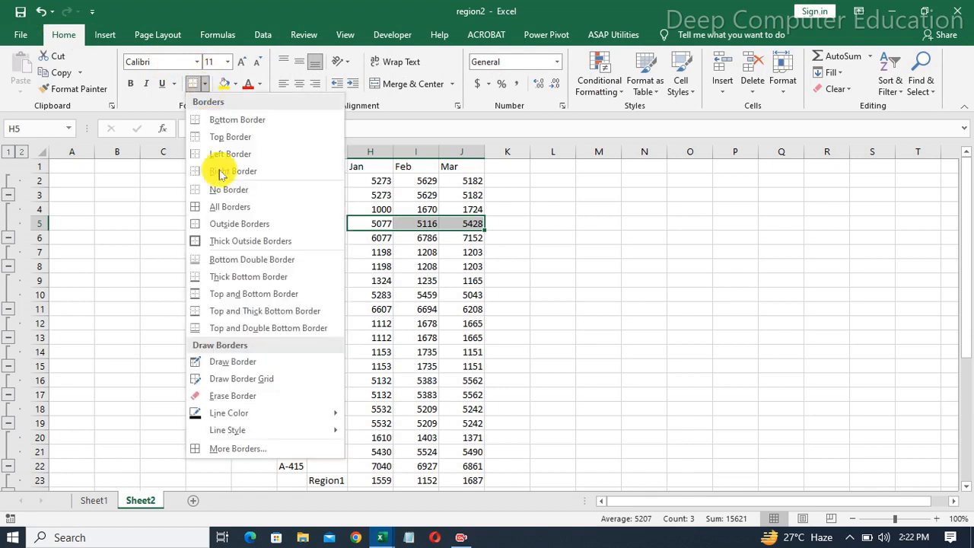
{"action": "left_click", "coordinate": [233, 276]}
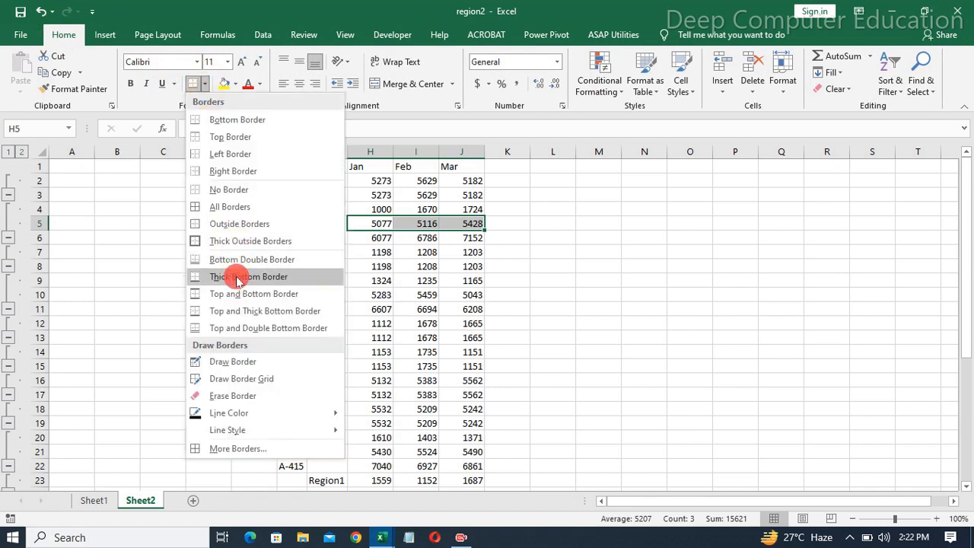
{"action": "left_click", "coordinate": [564, 290]}
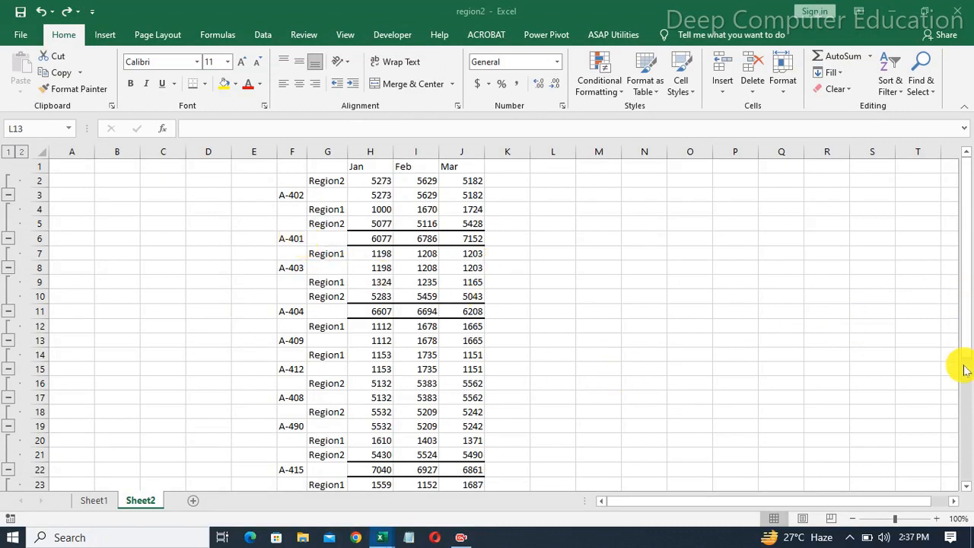
{"action": "left_click_drag", "start_coordinate": [964, 350], "coordinate": [928, 225]}
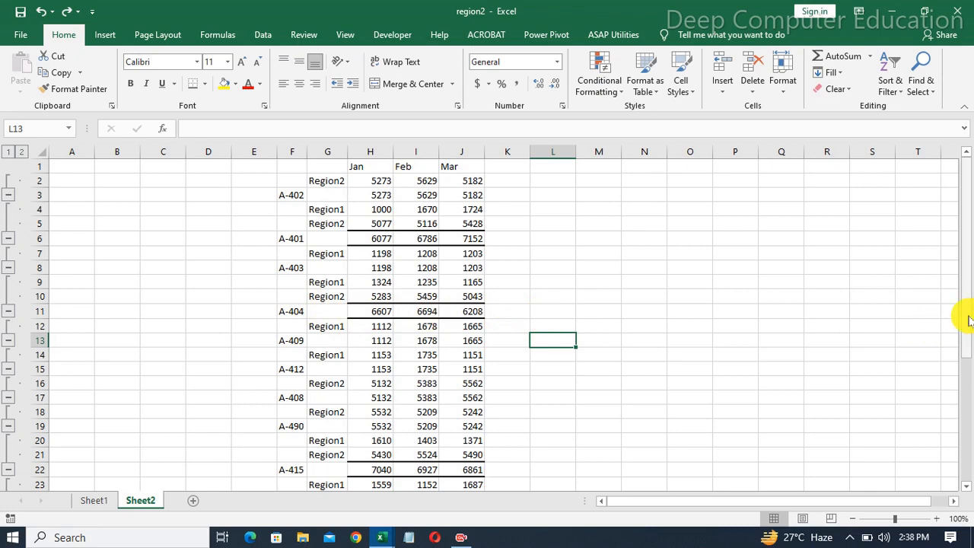
{"action": "left_click_drag", "start_coordinate": [960, 321], "coordinate": [963, 376]}
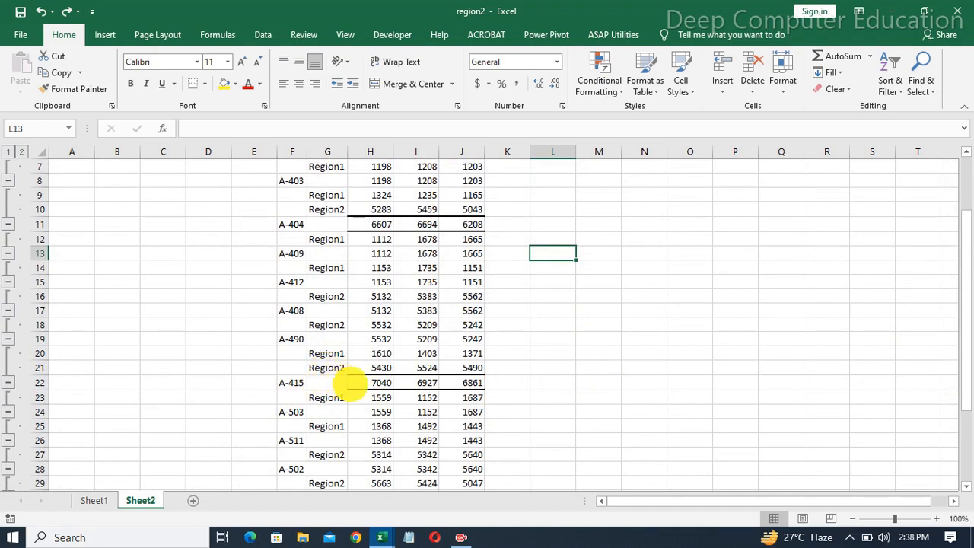
{"action": "left_click_drag", "start_coordinate": [962, 378], "coordinate": [969, 461]}
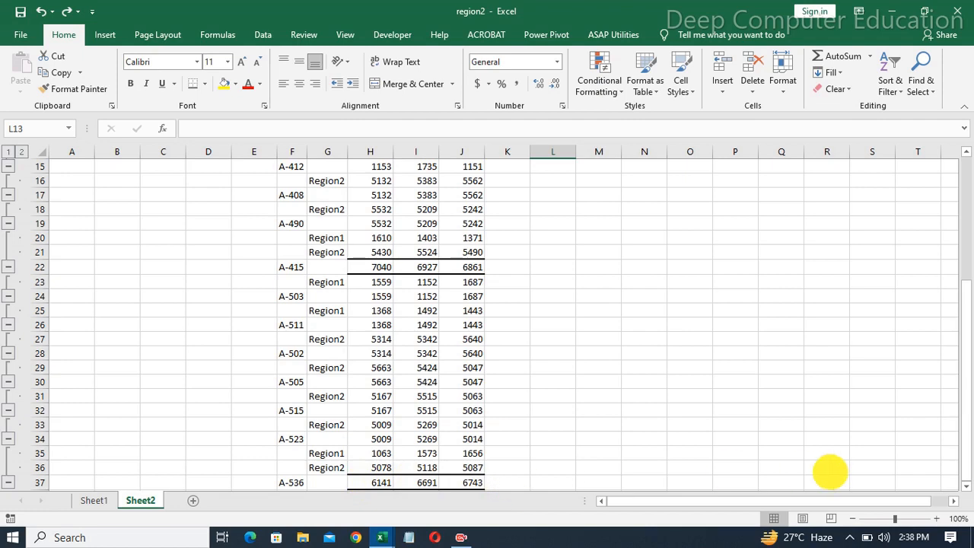
{"action": "left_click_drag", "start_coordinate": [969, 415], "coordinate": [930, 222]}
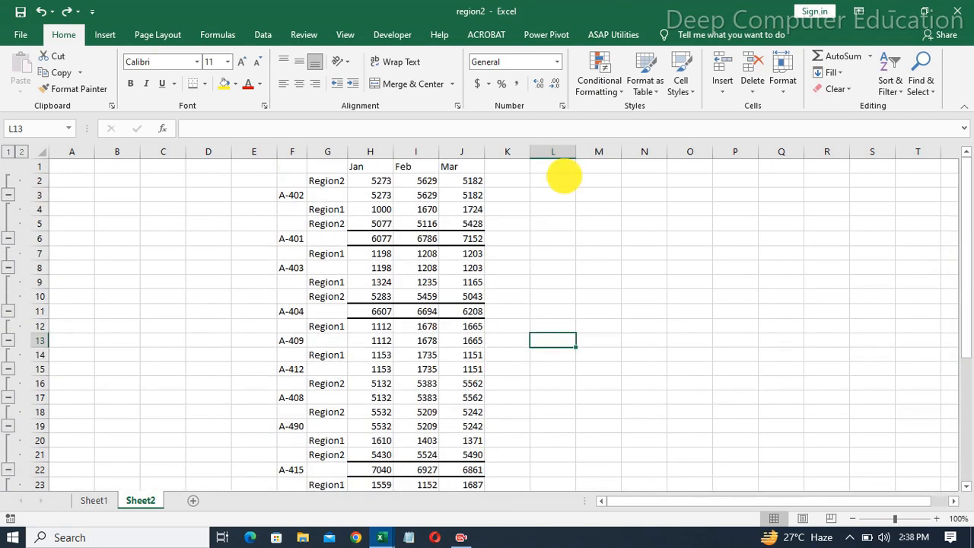